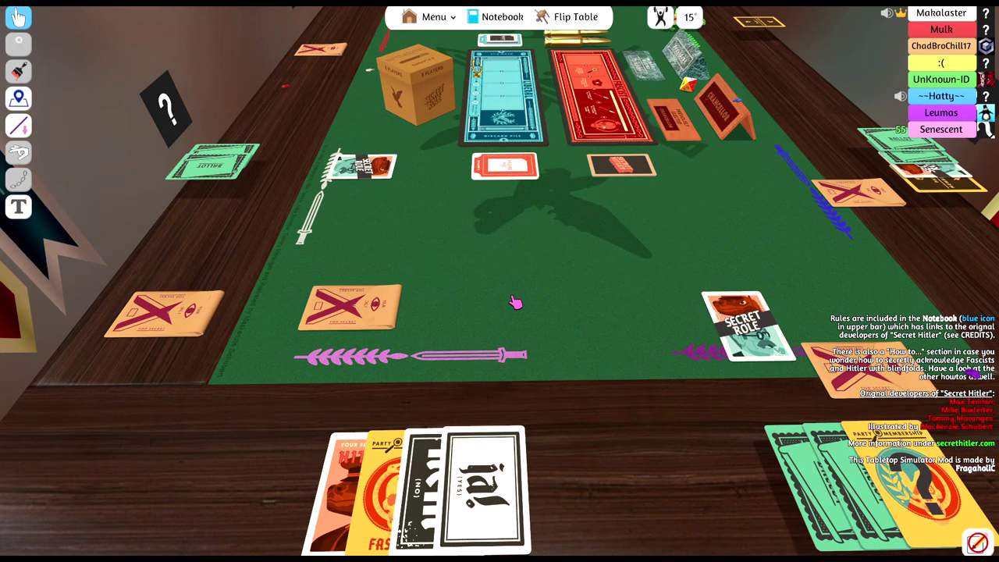
scroll(515, 303, up, 3)
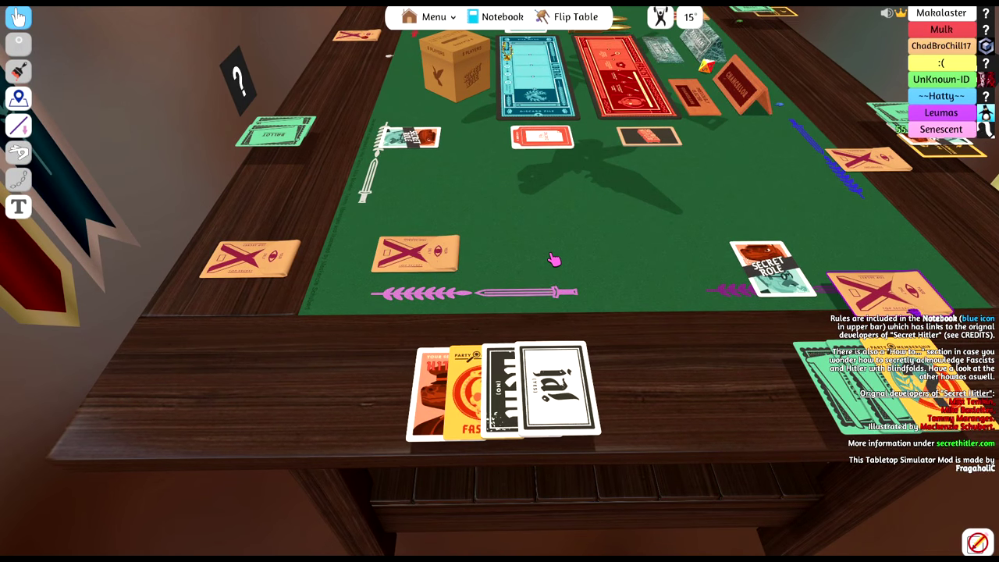
scroll(553, 259, up, 3)
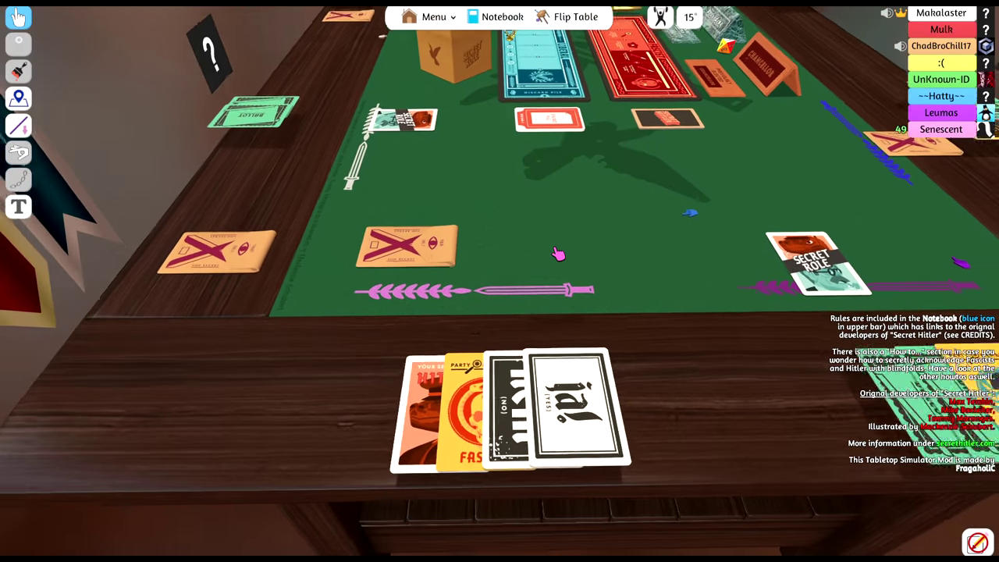
scroll(550, 241, down, 4)
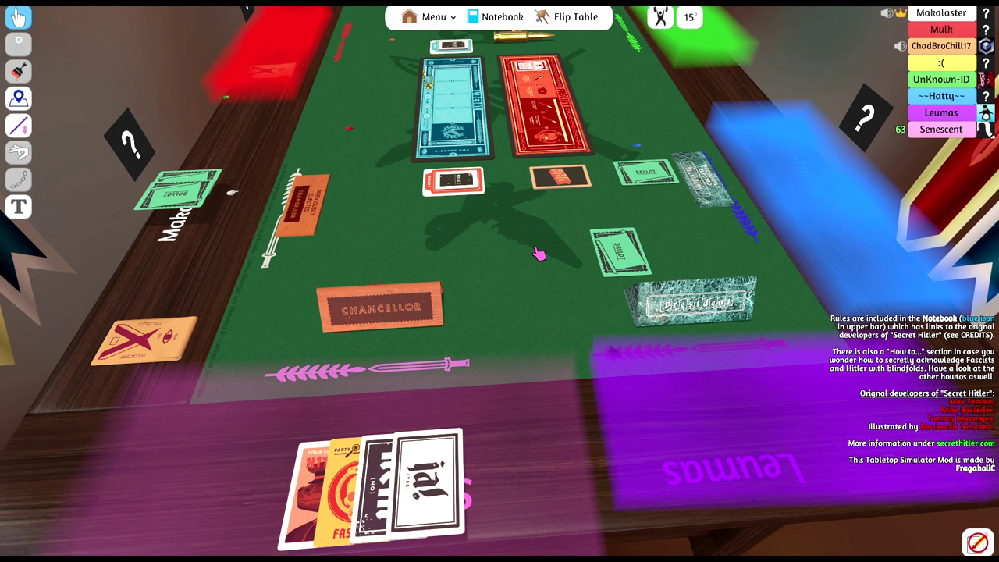
Step: Reveal the ja! ballot vote and pass the Chancellor placard to the right-hand player
key(f)
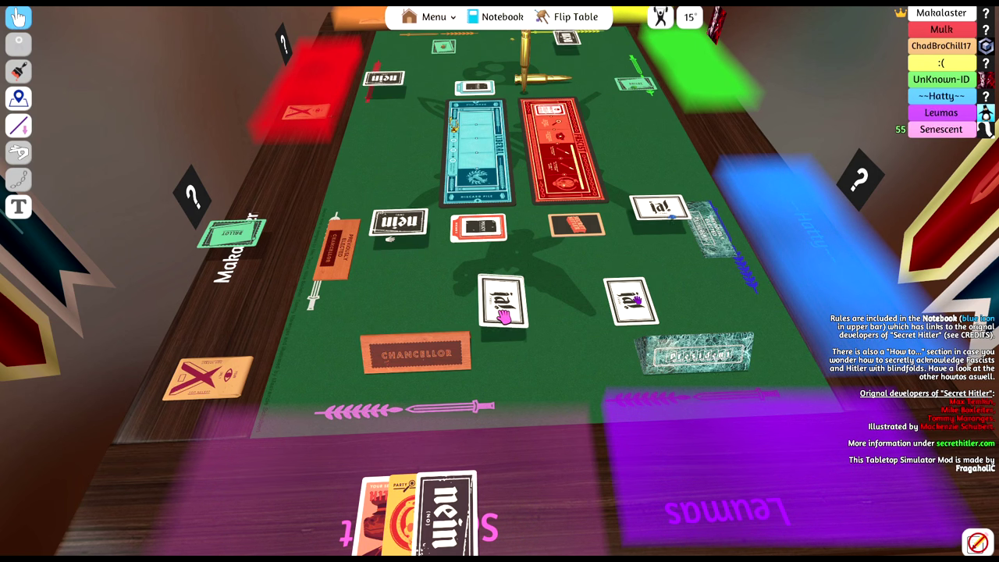
key(f)
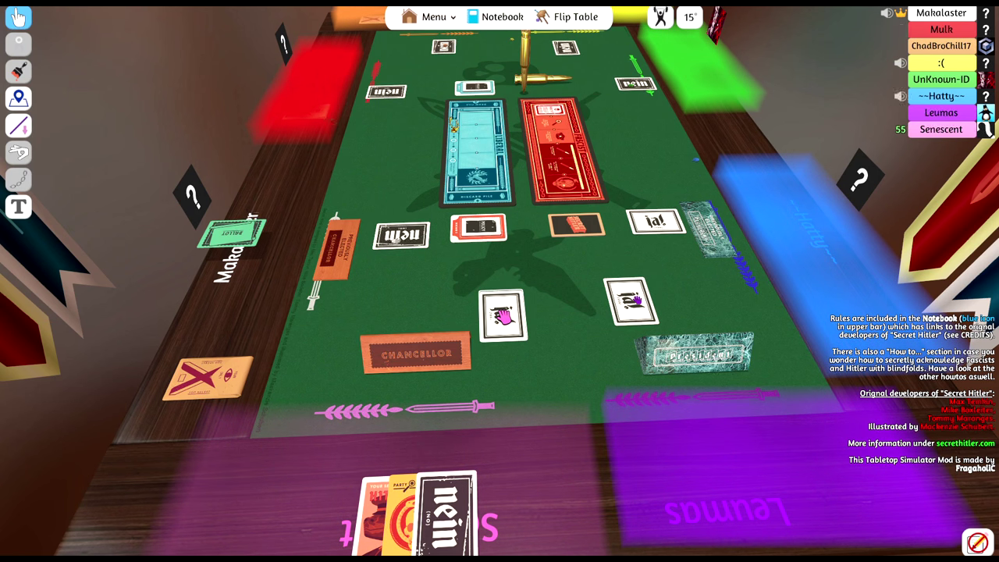
scroll(632, 300, down, 3)
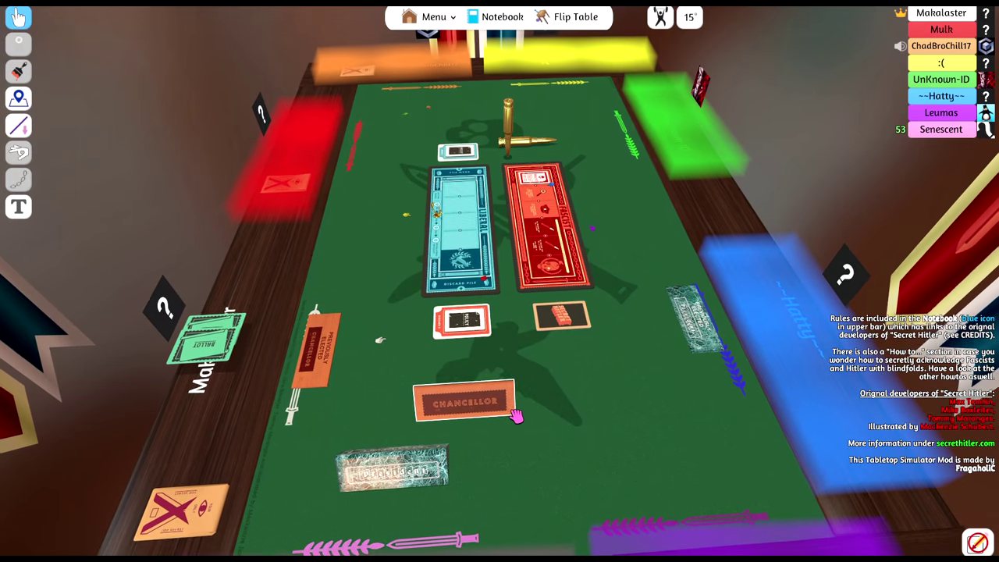
scroll(511, 380, down, 3)
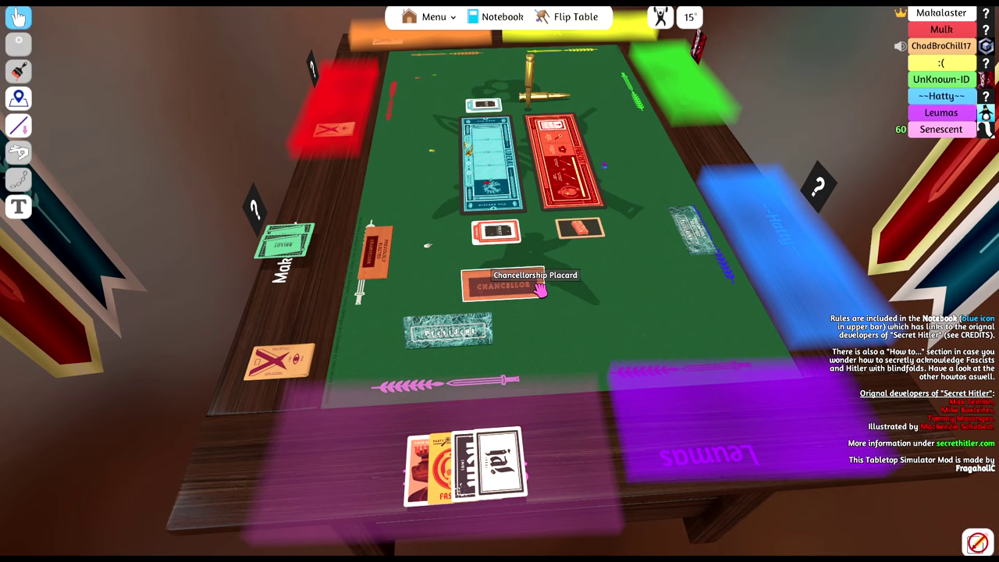
drag(528, 290, 694, 331)
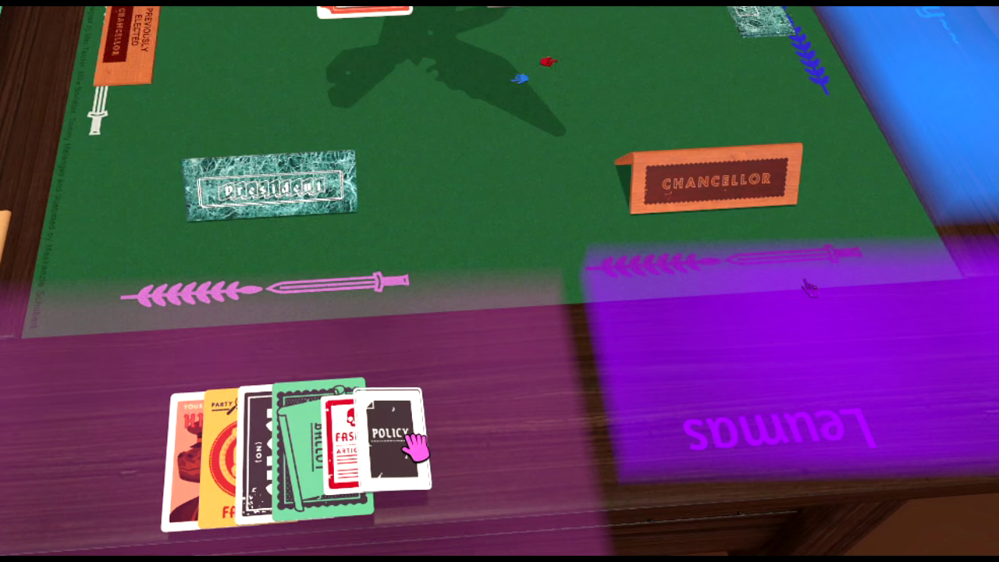
Step: Discard one FASCIST ARTICLE card and place the other onto the Fascist track
drag(415, 446, 491, 426)
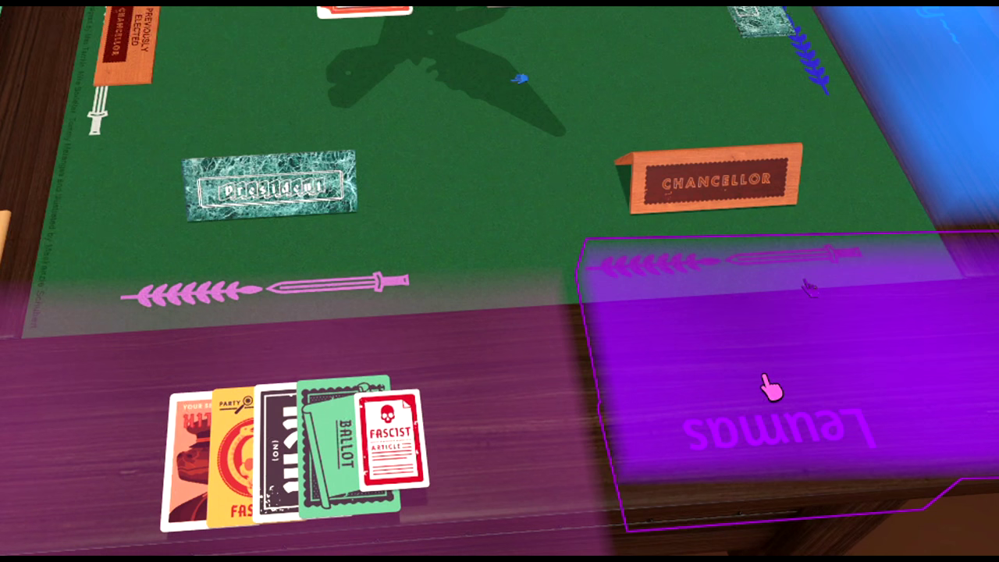
drag(416, 450, 535, 421)
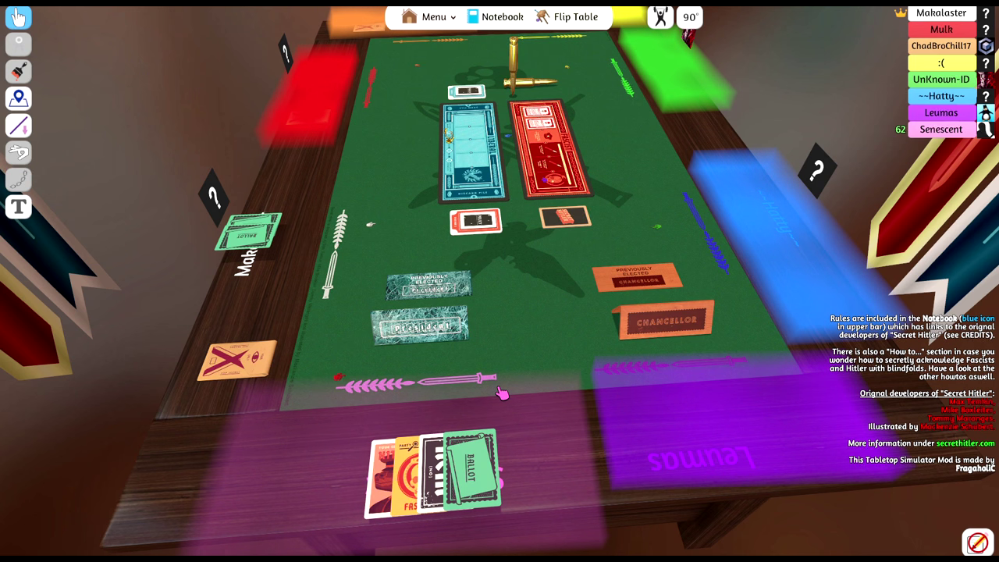
scroll(501, 394, down, 3)
scroll(484, 375, up, 4)
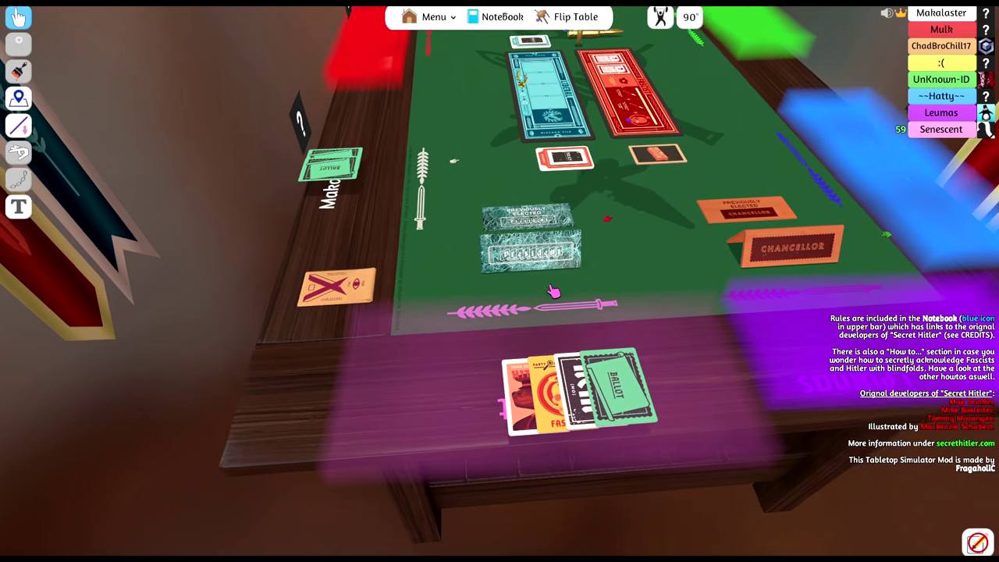
scroll(468, 359, up, 5)
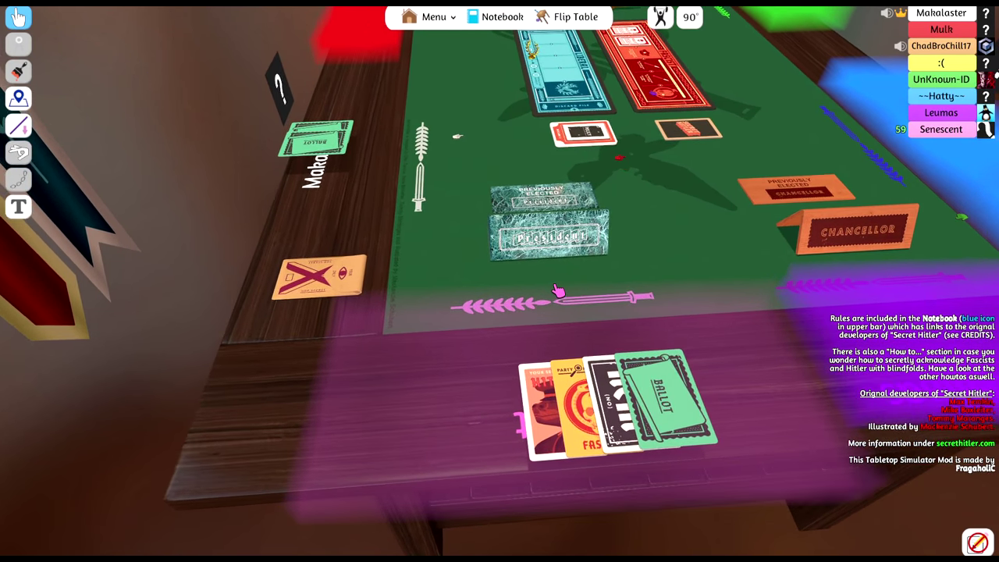
scroll(546, 297, down, 2)
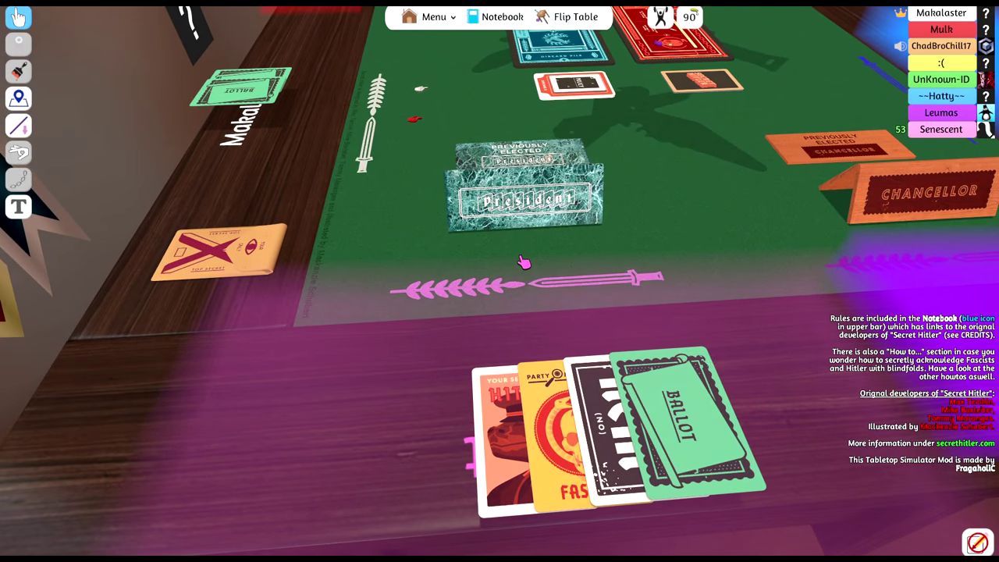
scroll(522, 263, down, 4)
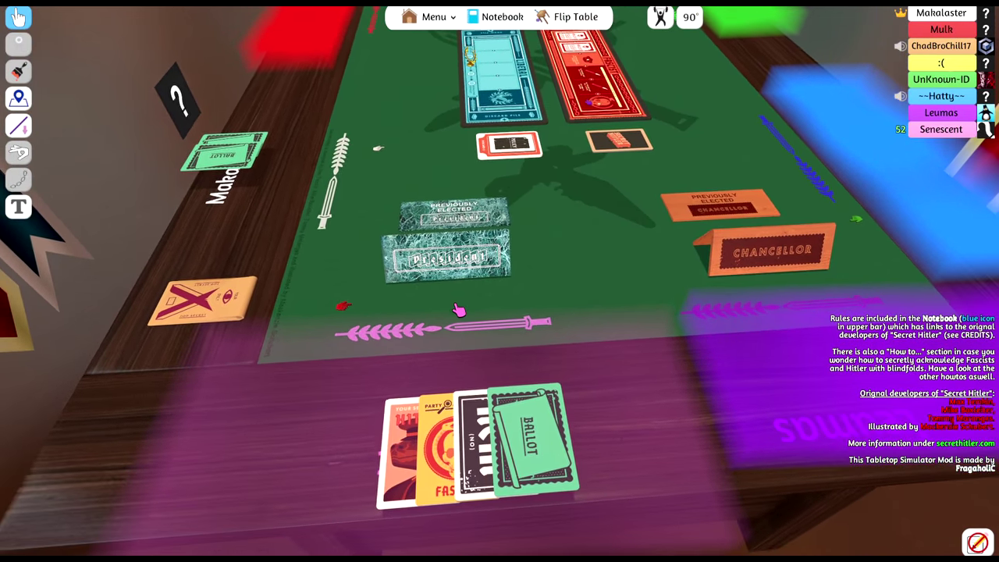
scroll(468, 281, up, 2)
scroll(437, 293, down, 2)
scroll(452, 293, up, 3)
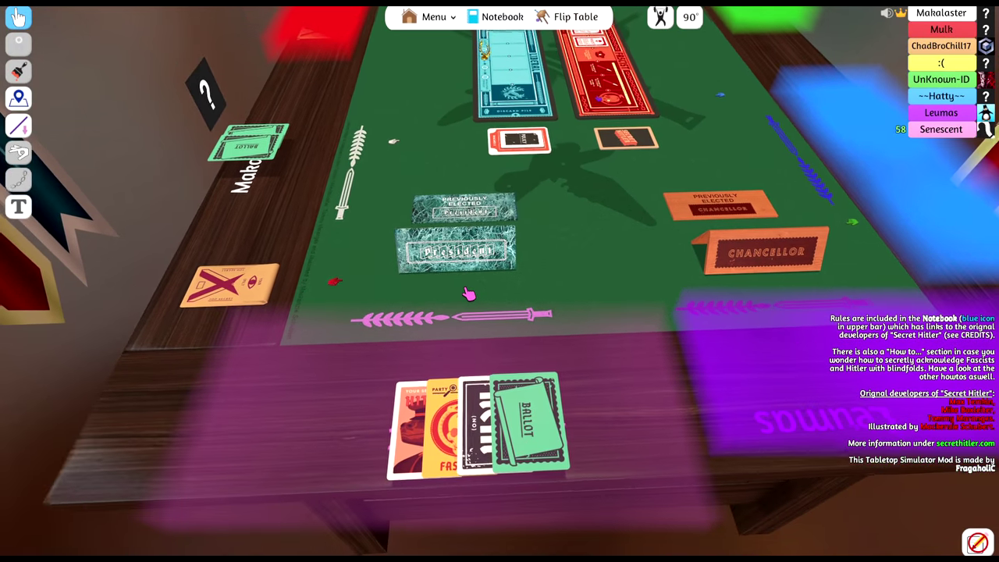
scroll(585, 195, up, 4)
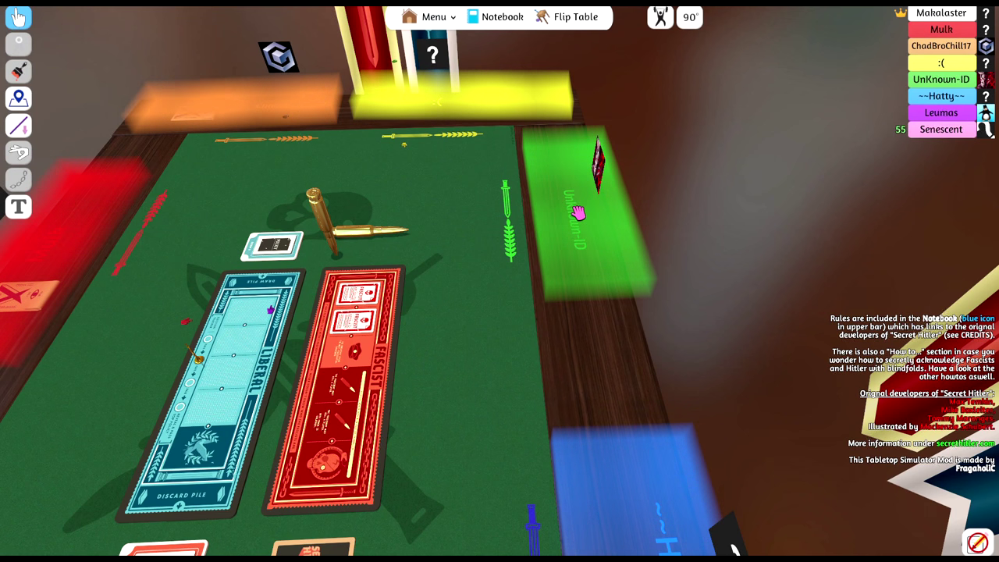
Step: Switch to the line-drawing tool for the table felt
key(Tab)
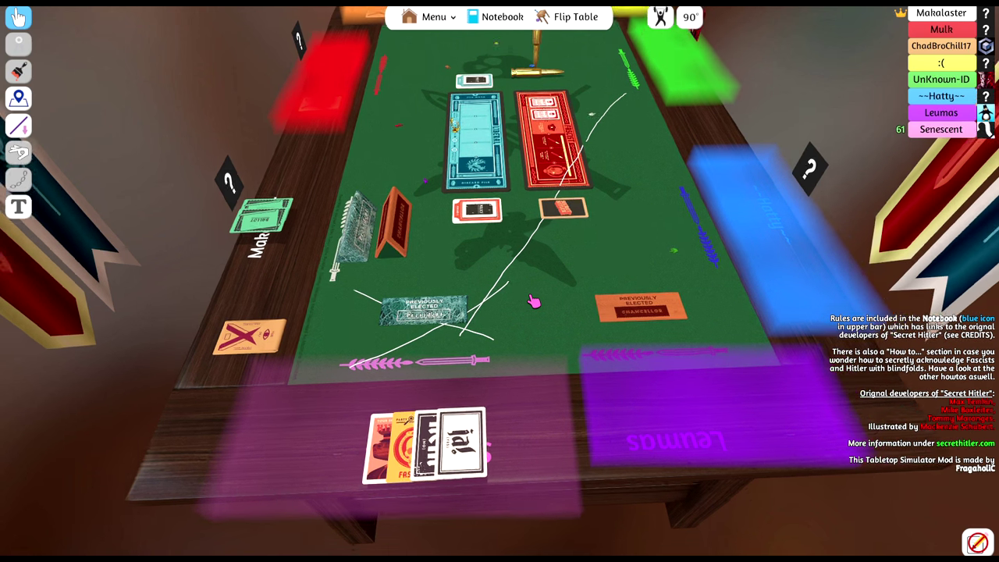
scroll(533, 302, down, 3)
scroll(533, 302, up, 2)
scroll(531, 308, up, 1)
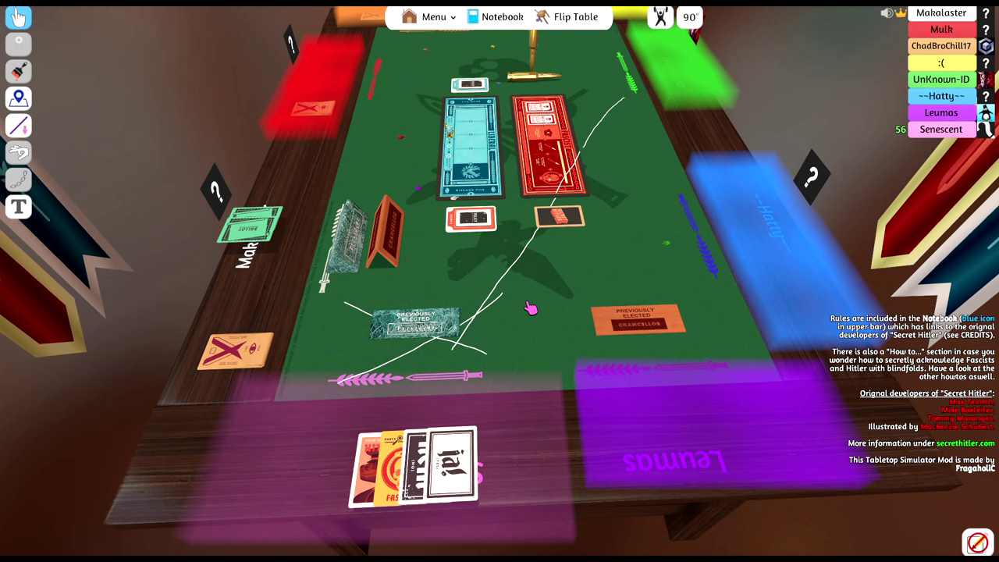
scroll(515, 310, down, 2)
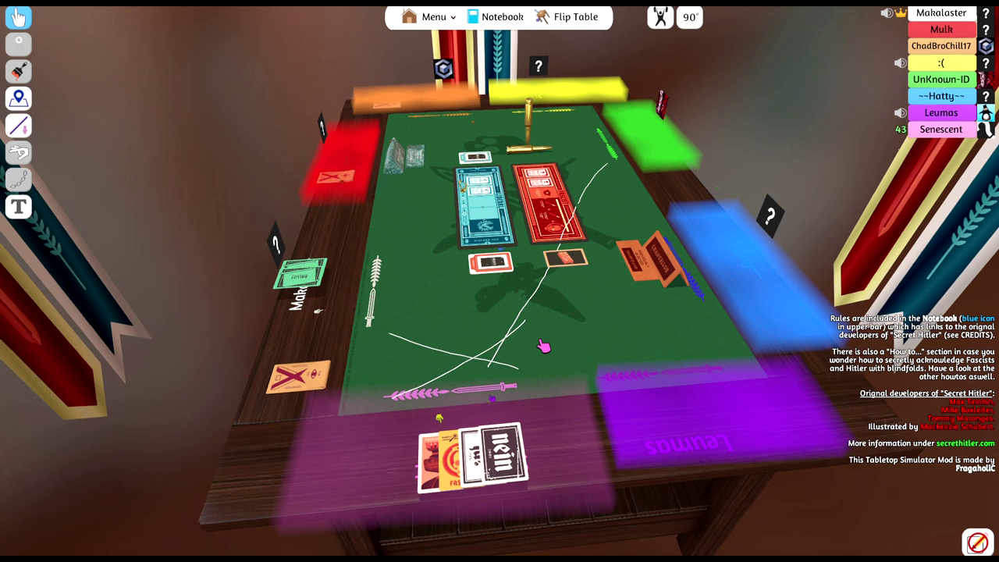
scroll(544, 341, up, 2)
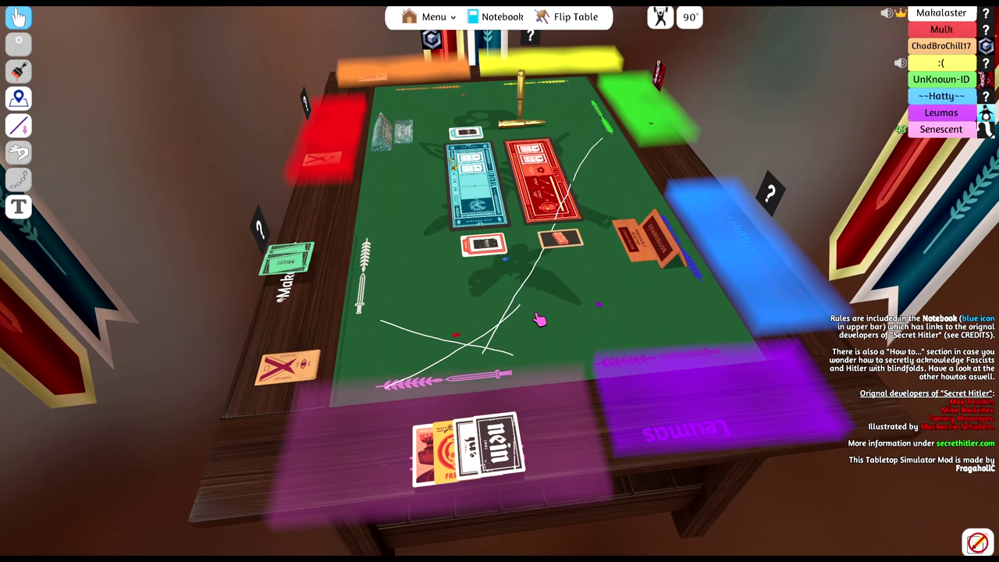
scroll(546, 353, down, 3)
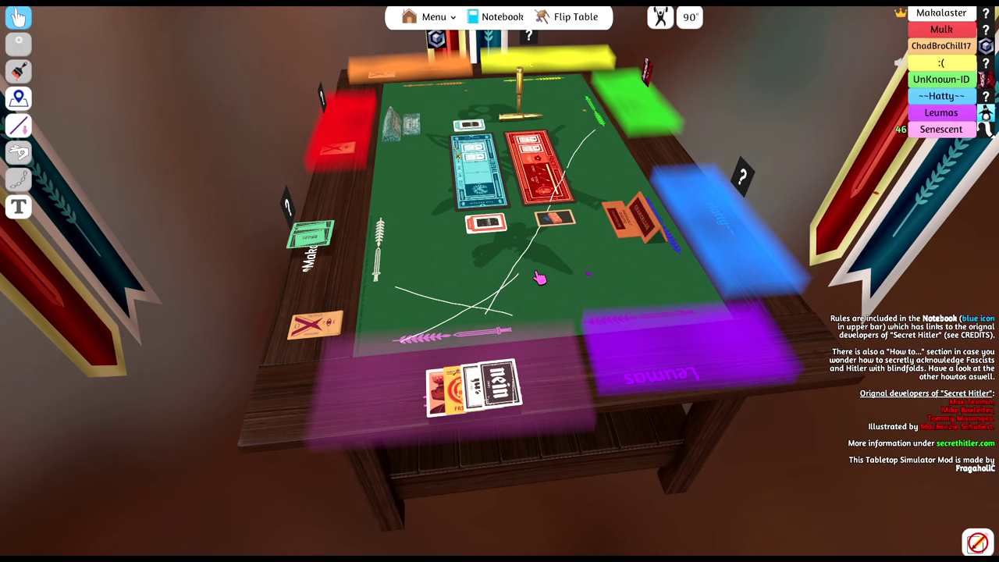
scroll(535, 284, up, 3)
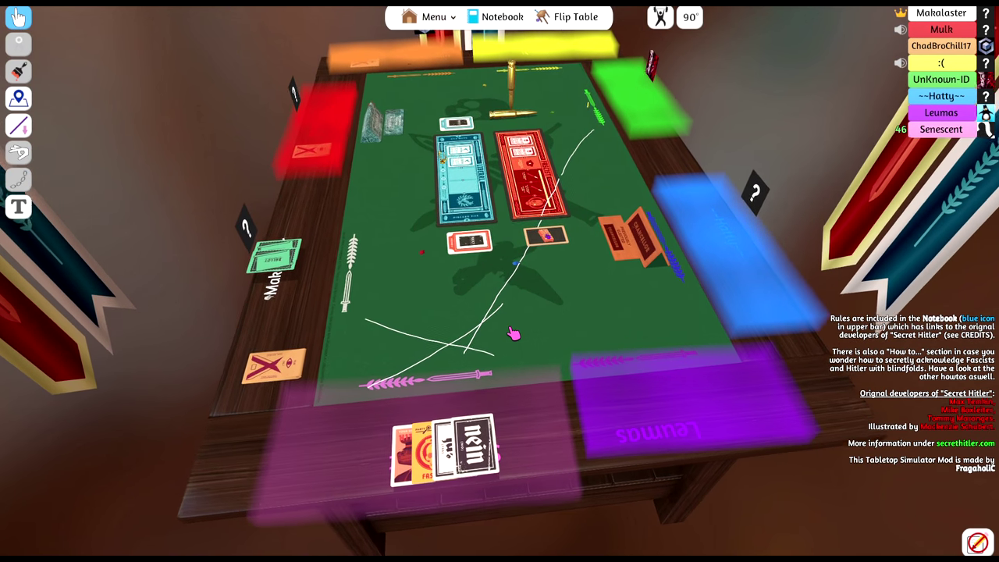
scroll(512, 334, down, 2)
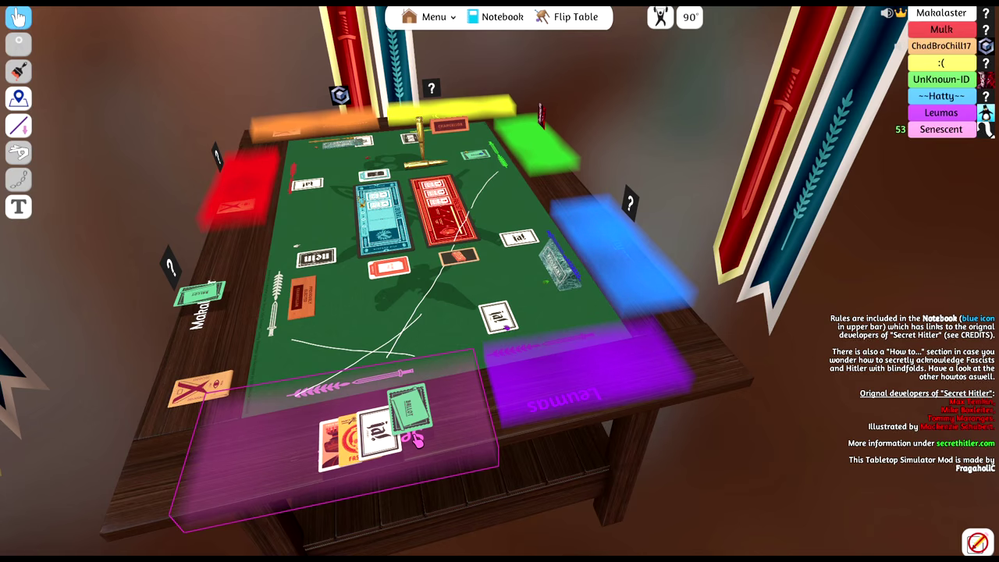
Step: Place a ballot card from the hand onto the table as this seat's vote
drag(410, 413, 398, 328)
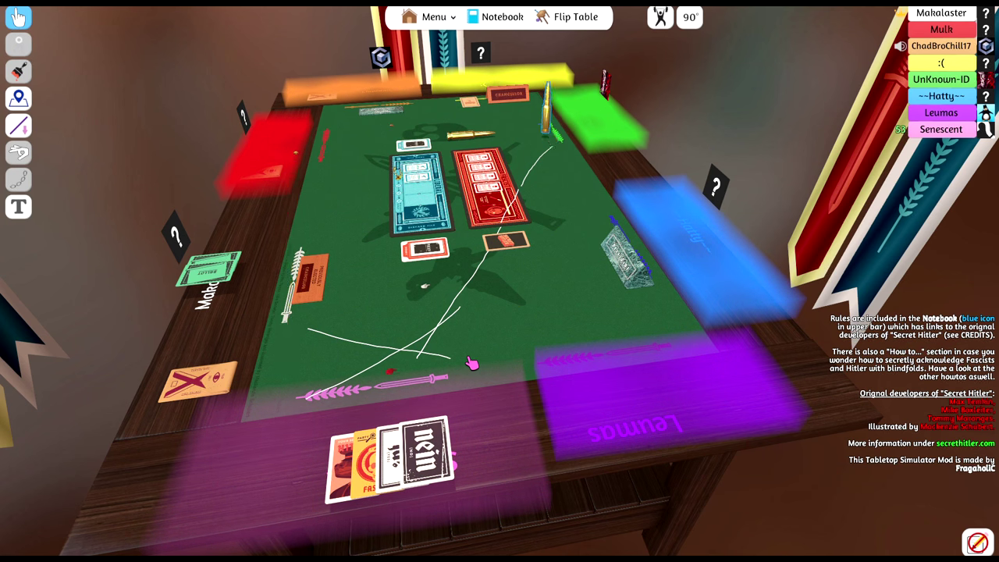
scroll(471, 363, up, 5)
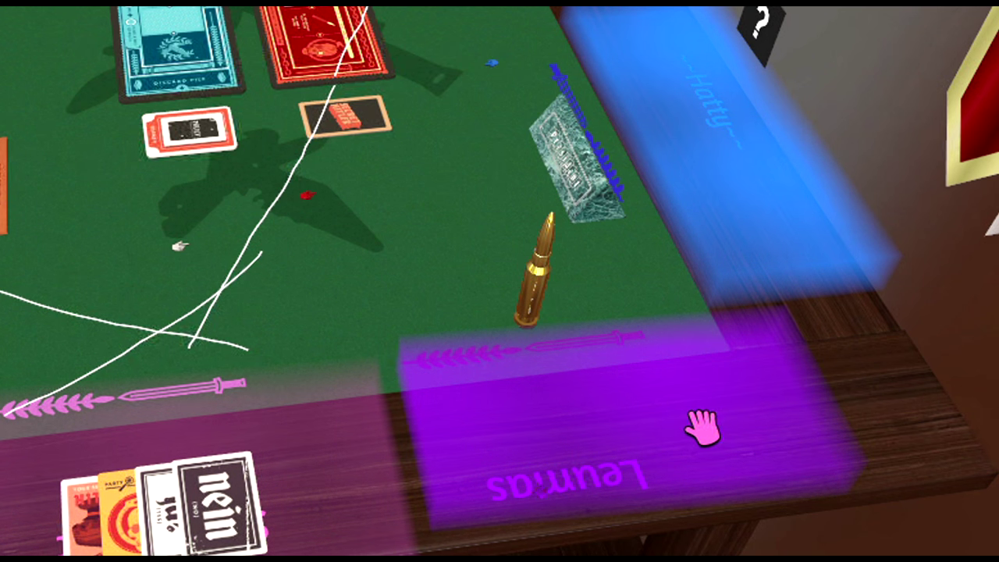
Step: Check the table object's context menu, dismiss it, and reset the view to the whole table
right_click(552, 468)
click(507, 300)
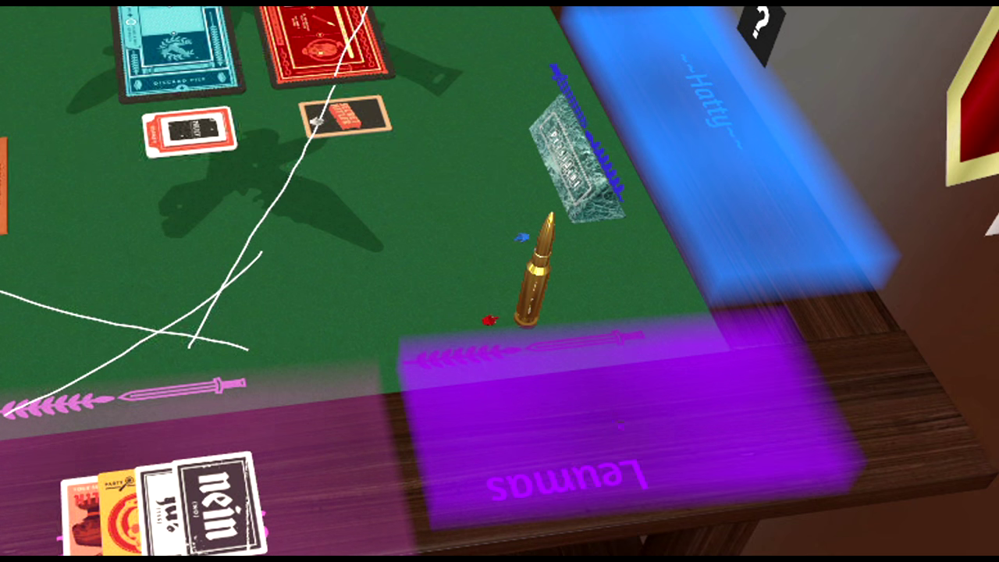
scroll(668, 371, down, 6)
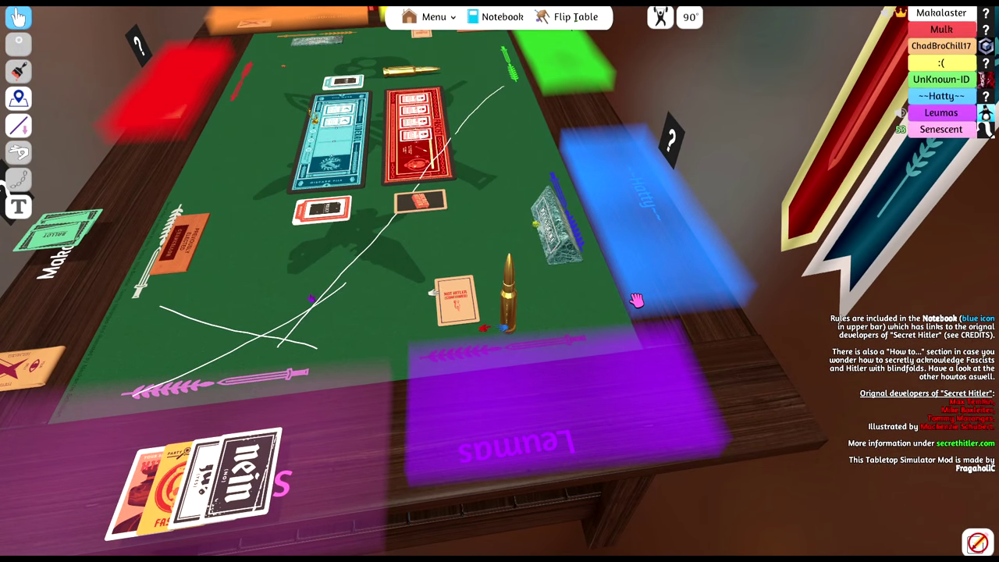
key(space)
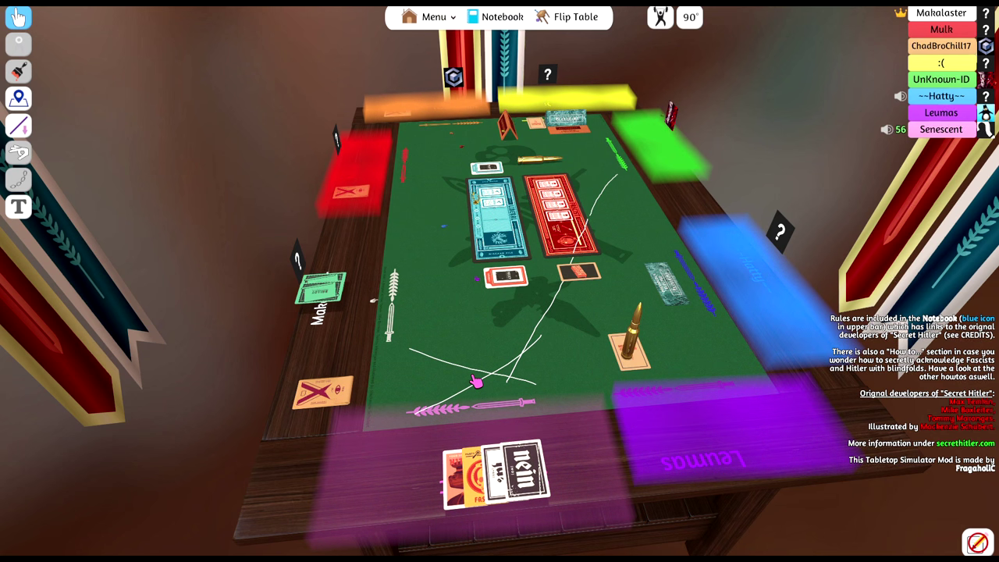
scroll(476, 381, up, 5)
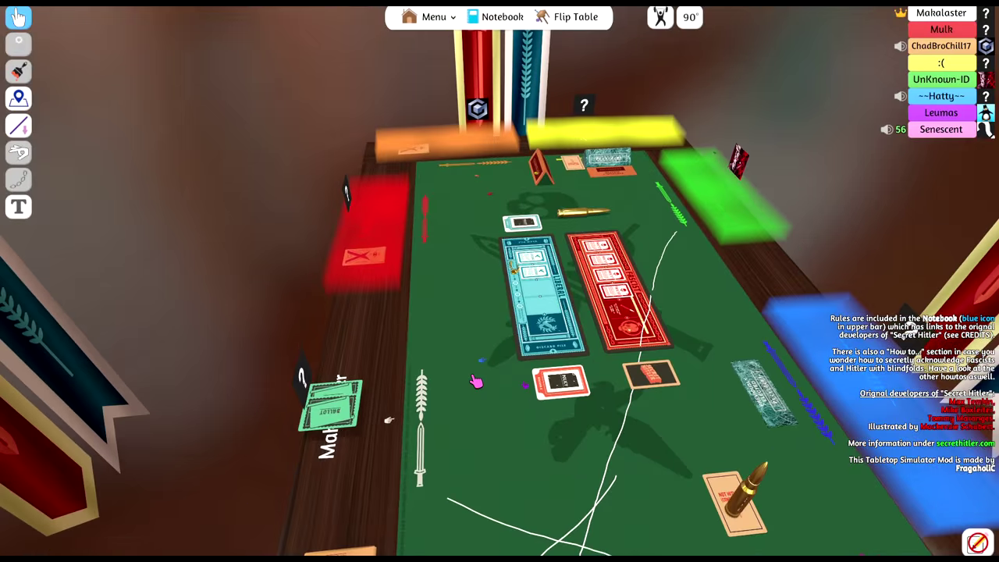
scroll(476, 381, down, 5)
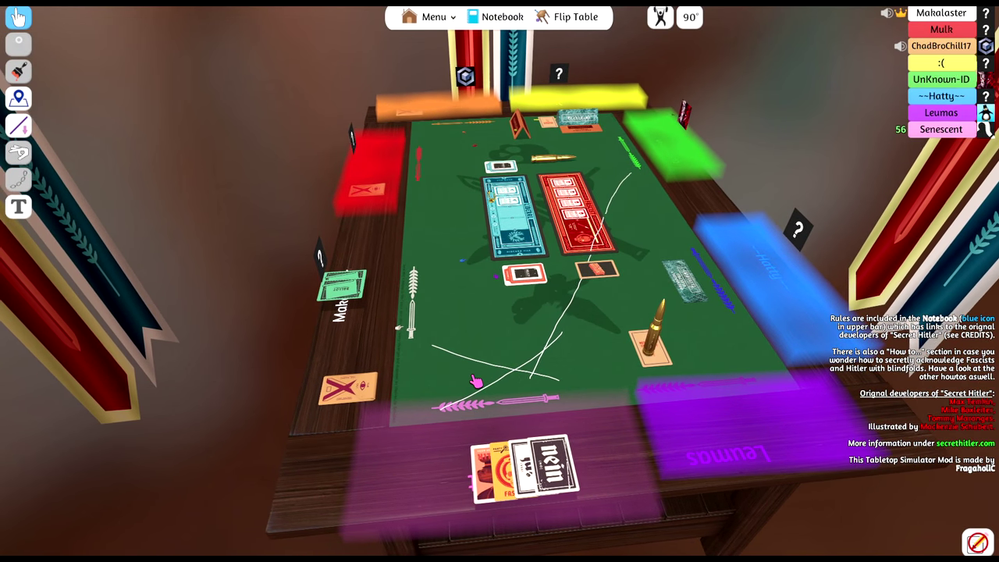
scroll(475, 381, down, 2)
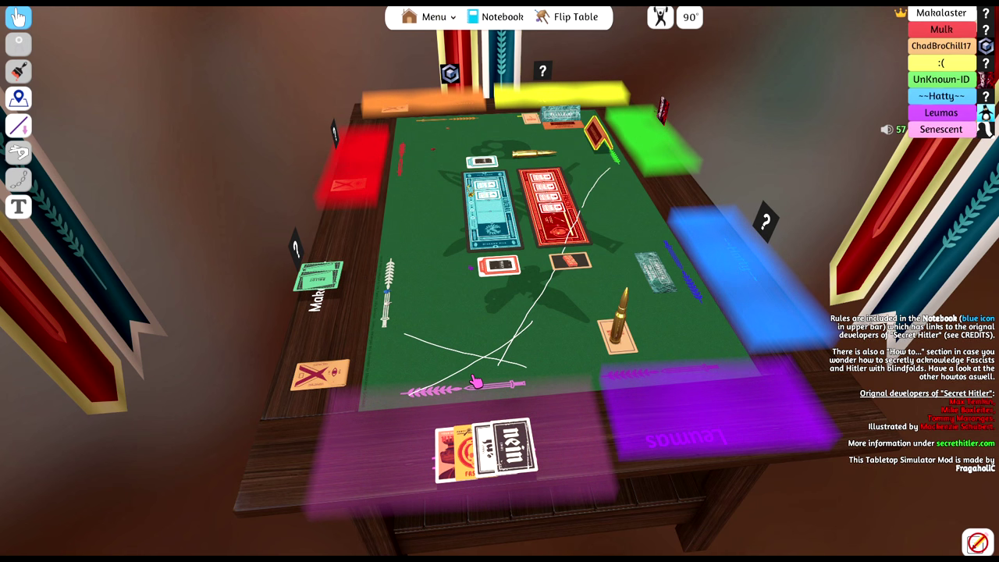
scroll(475, 381, up, 1)
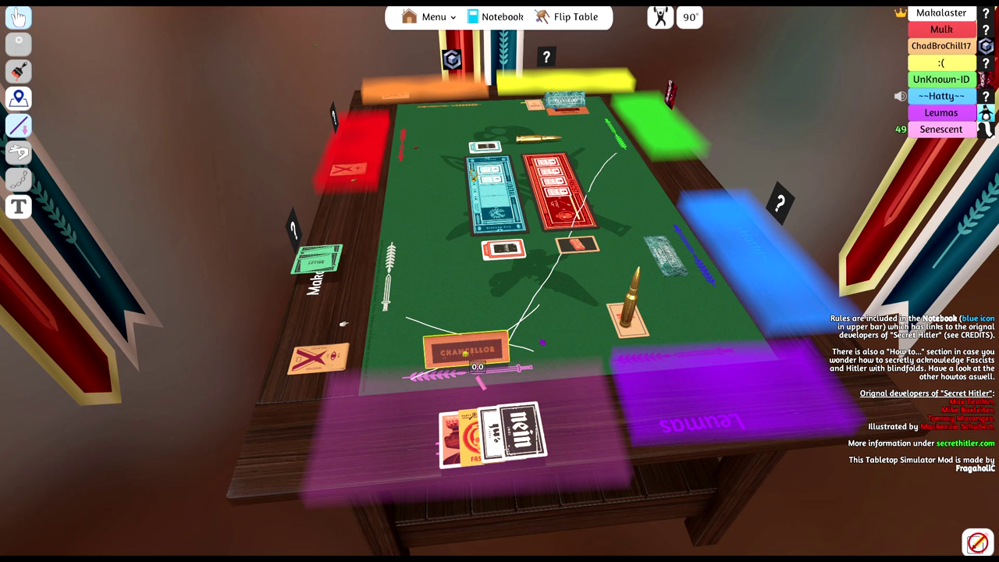
scroll(481, 381, up, 2)
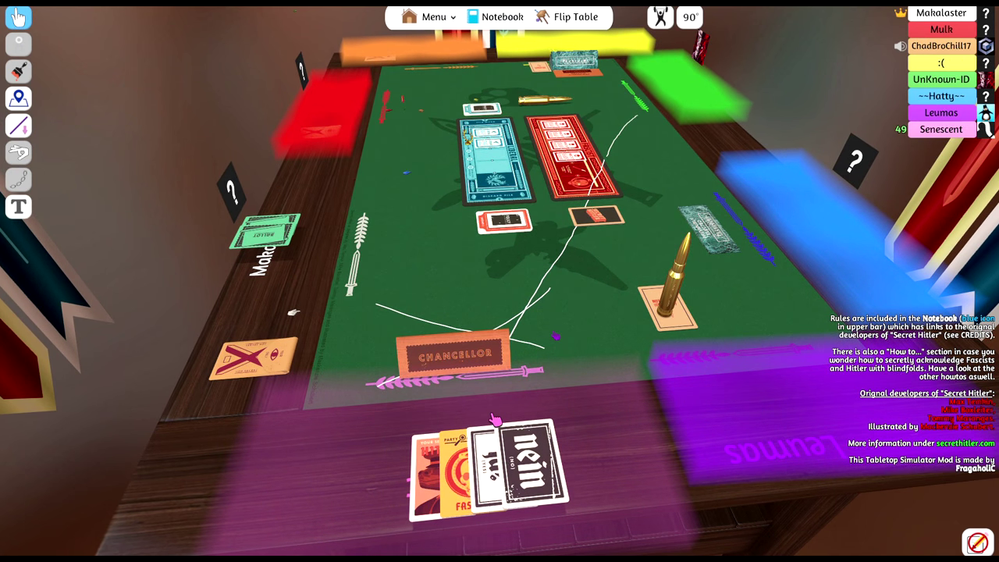
Step: Raise the ja! ballot in hand and lay it beside the Chancellor placard
mouse_move(494, 420)
mouse_down()
mouse_move(519, 448)
mouse_move(551, 437)
mouse_up()
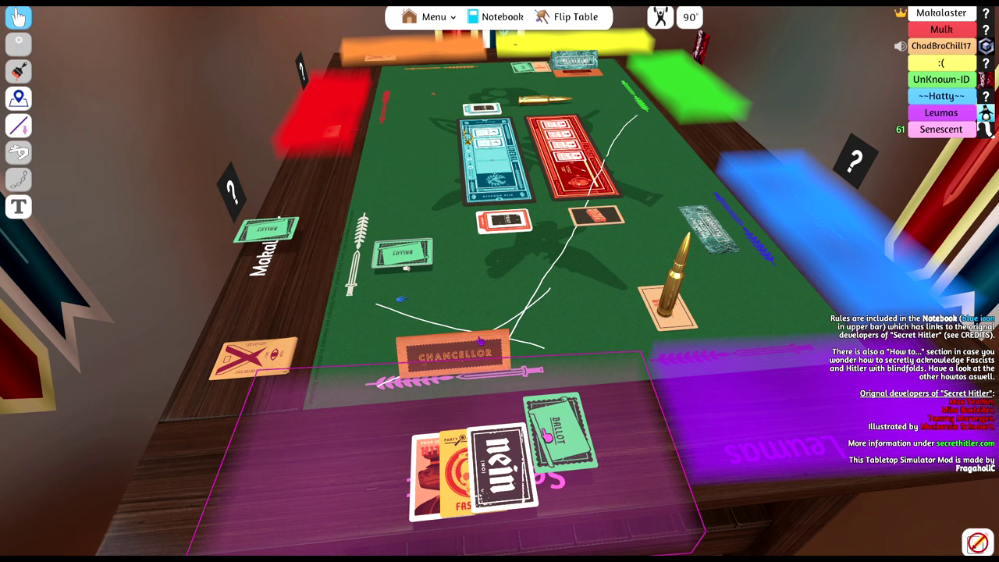
drag(550, 437, 499, 335)
scroll(499, 336, up, 3)
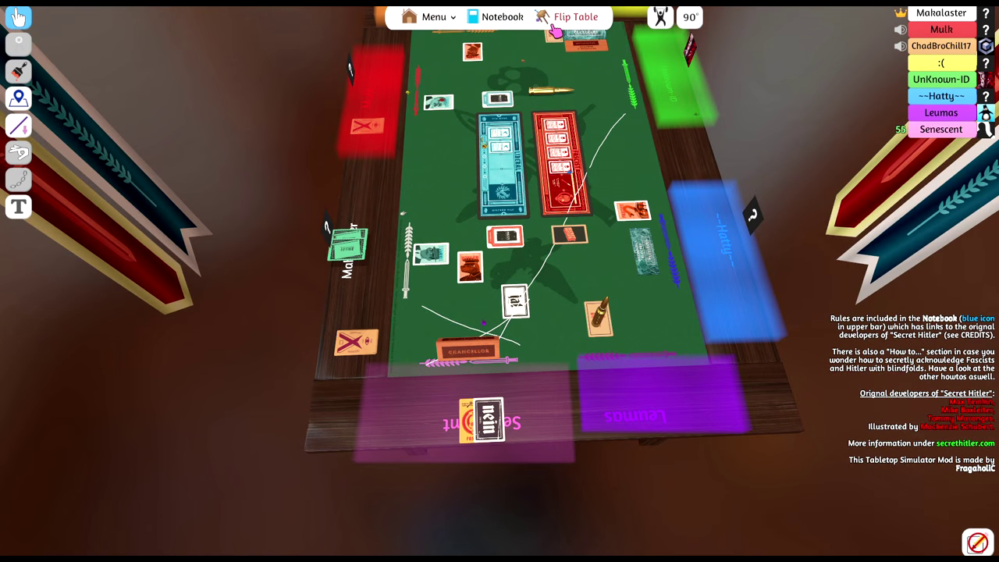
Step: Attempt to overturn the table with the Flip Table button
click(570, 16)
scroll(616, 217, up, 4)
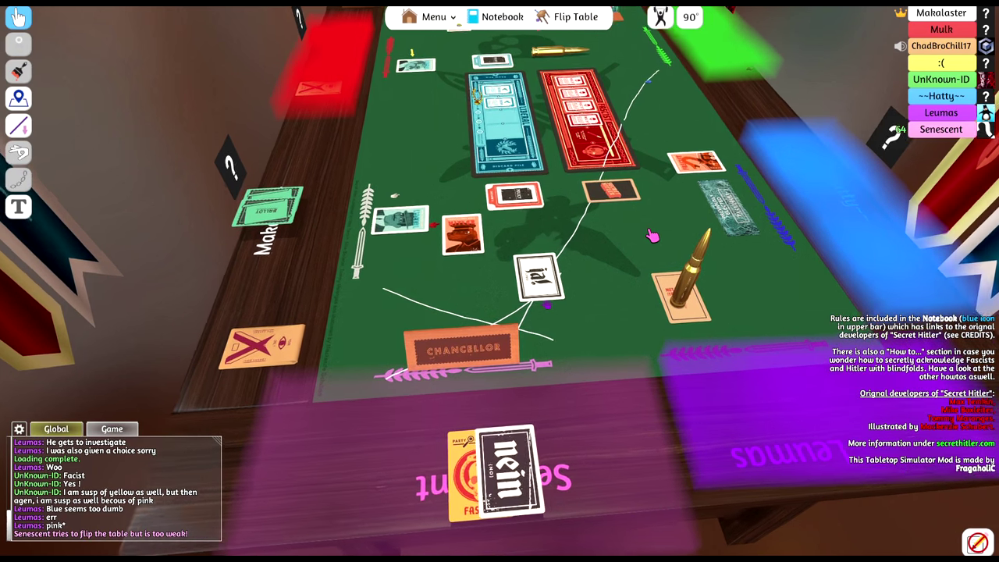
scroll(638, 258, down, 3)
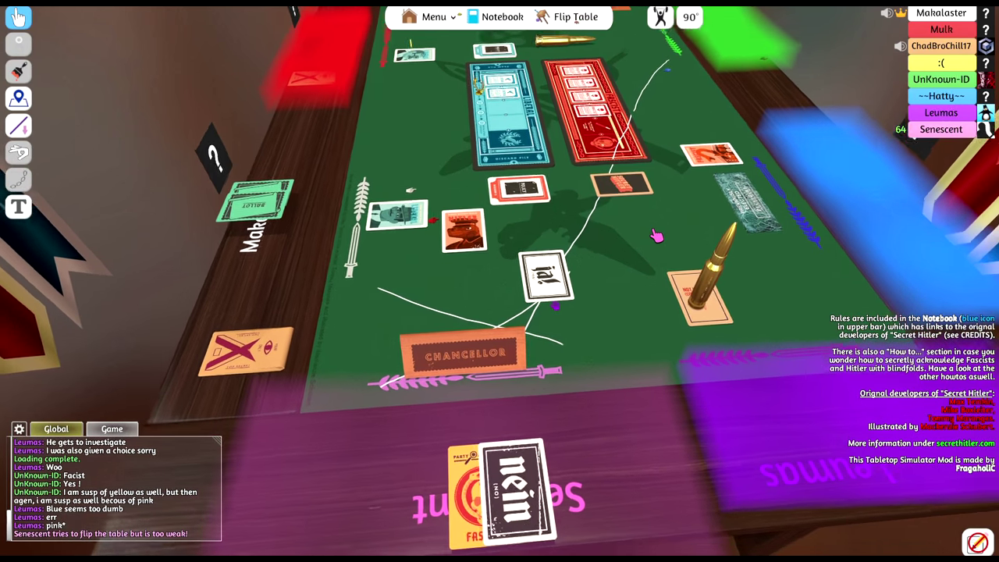
scroll(656, 232, up, 3)
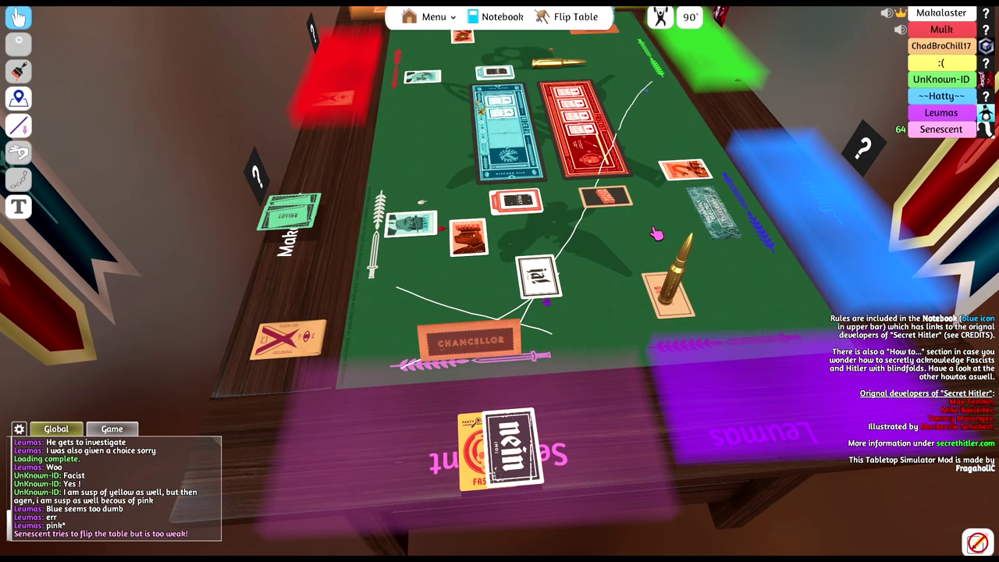
scroll(656, 233, down, 1)
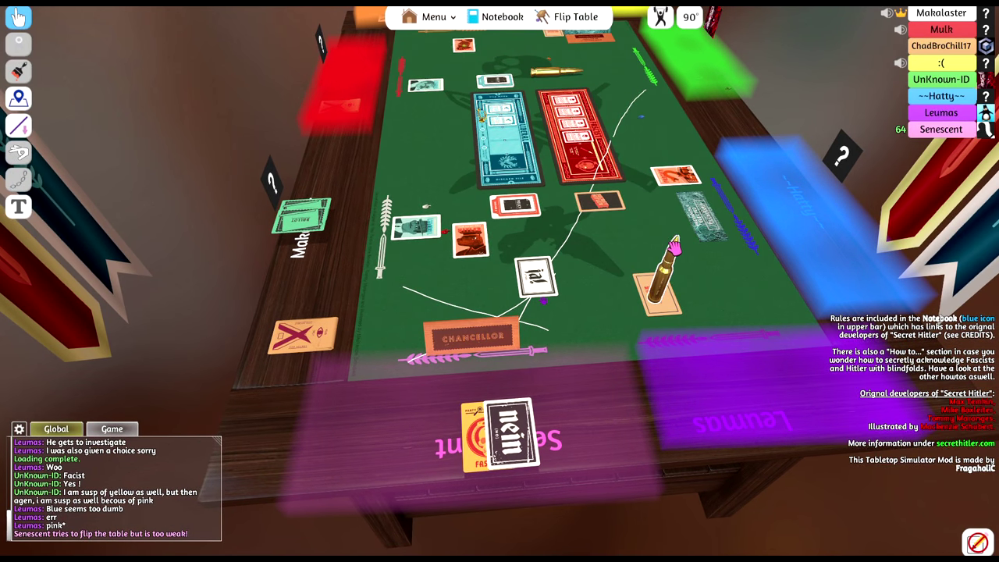
scroll(631, 230, down, 2)
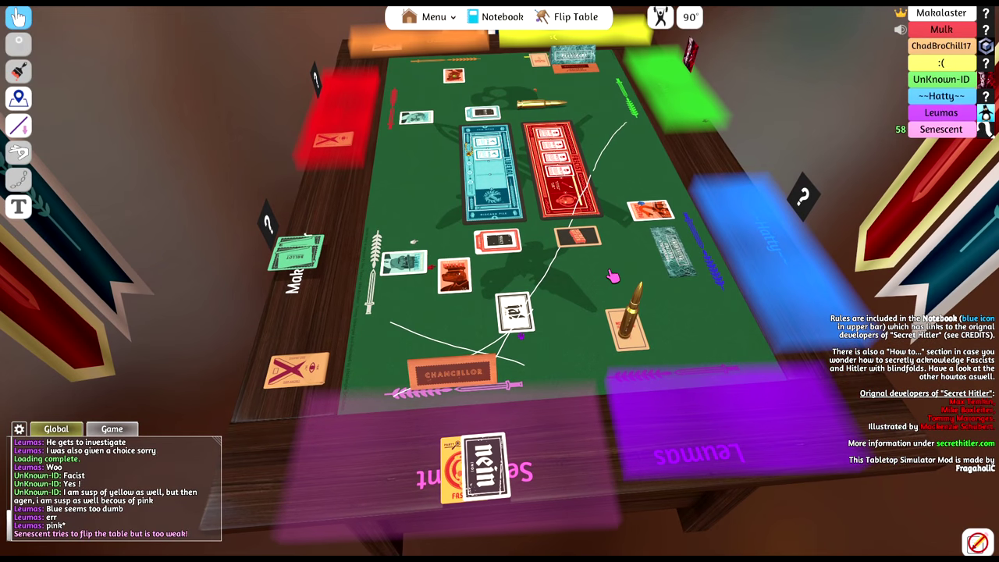